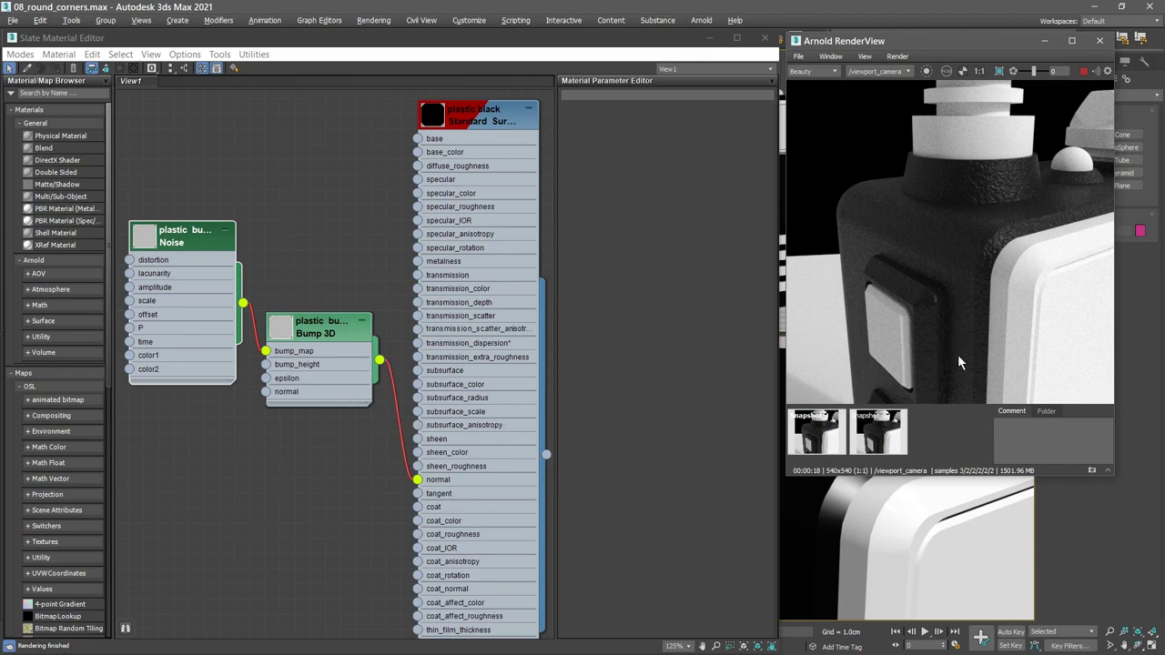
click(818, 433)
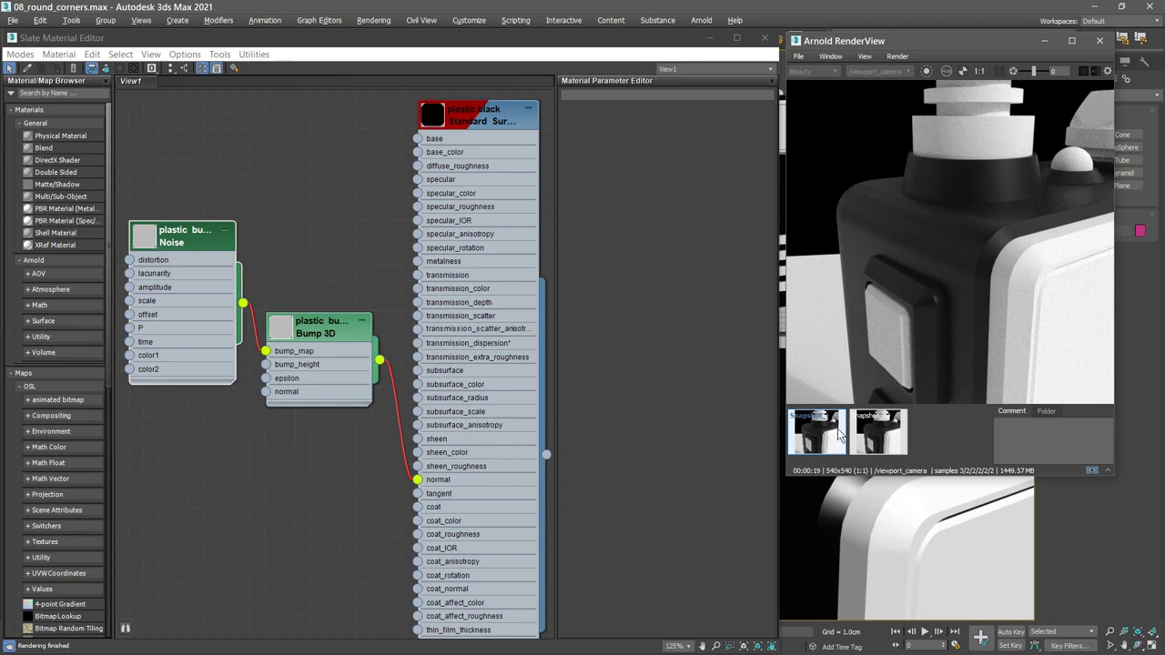
click(878, 435)
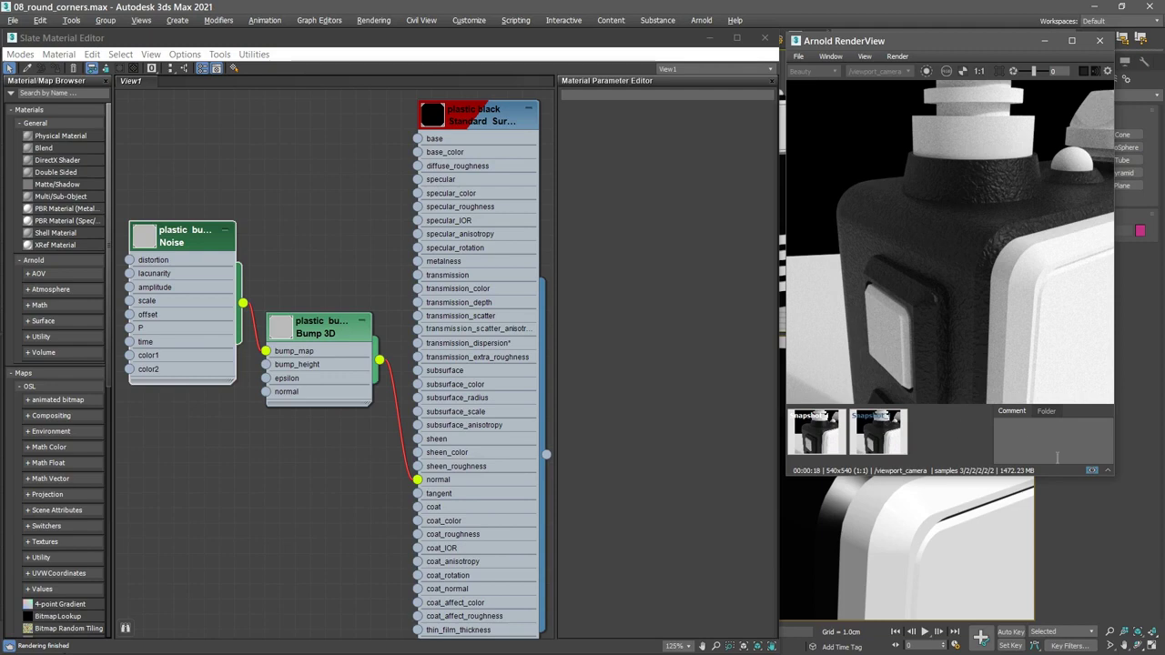
click(1091, 470)
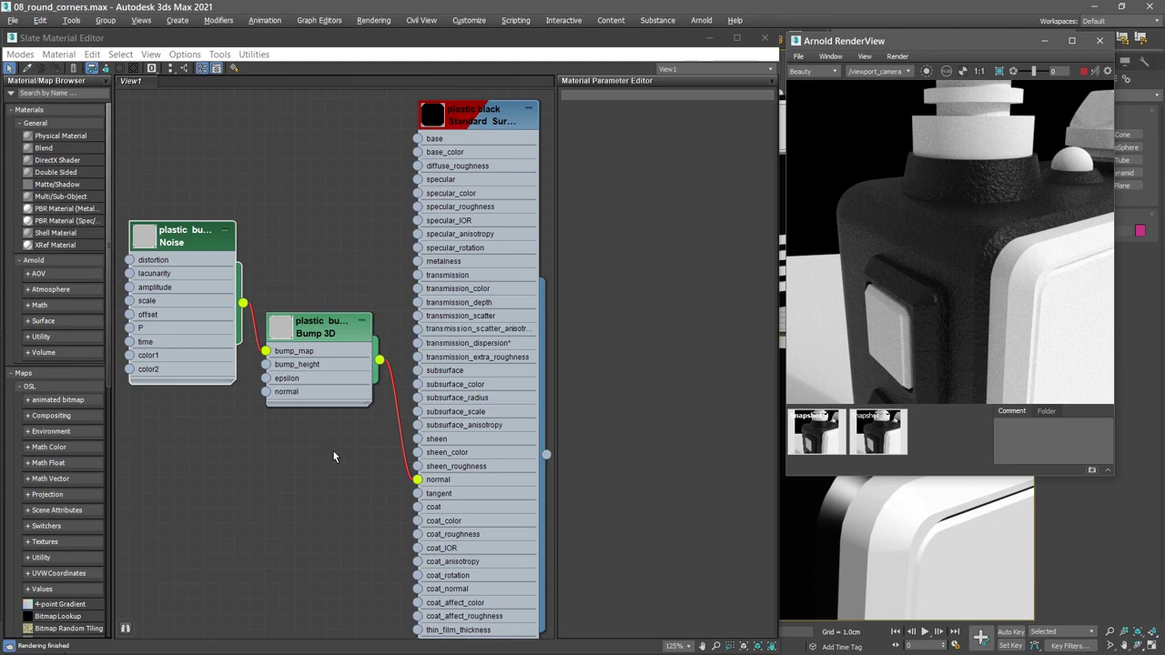
click(813, 436)
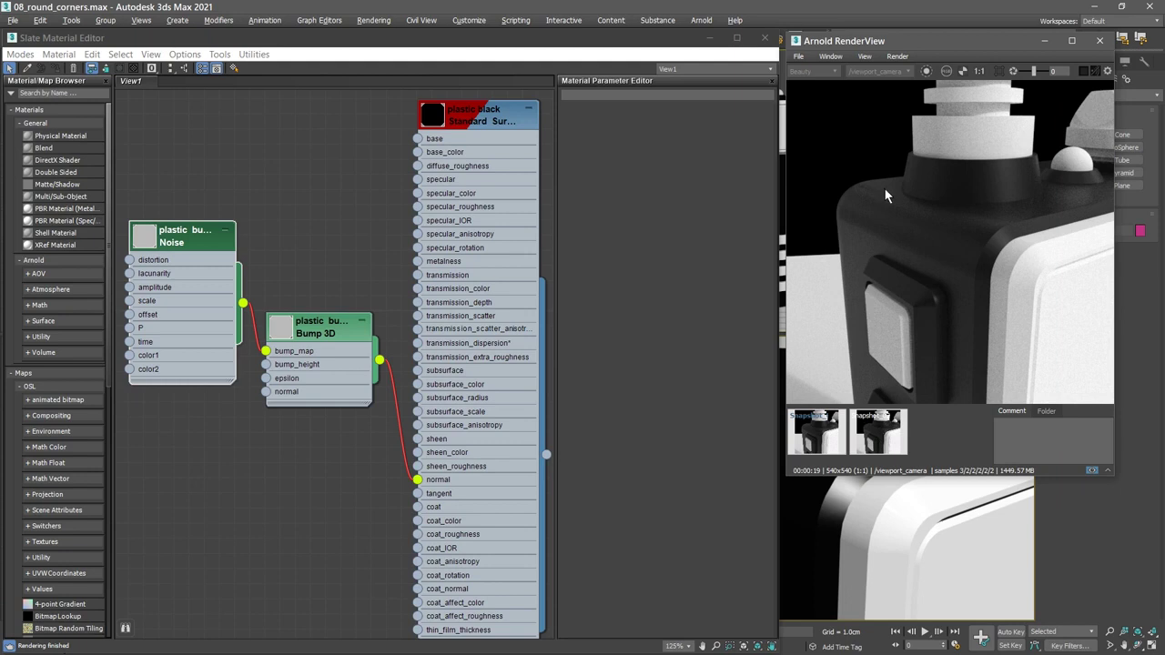
click(1092, 470)
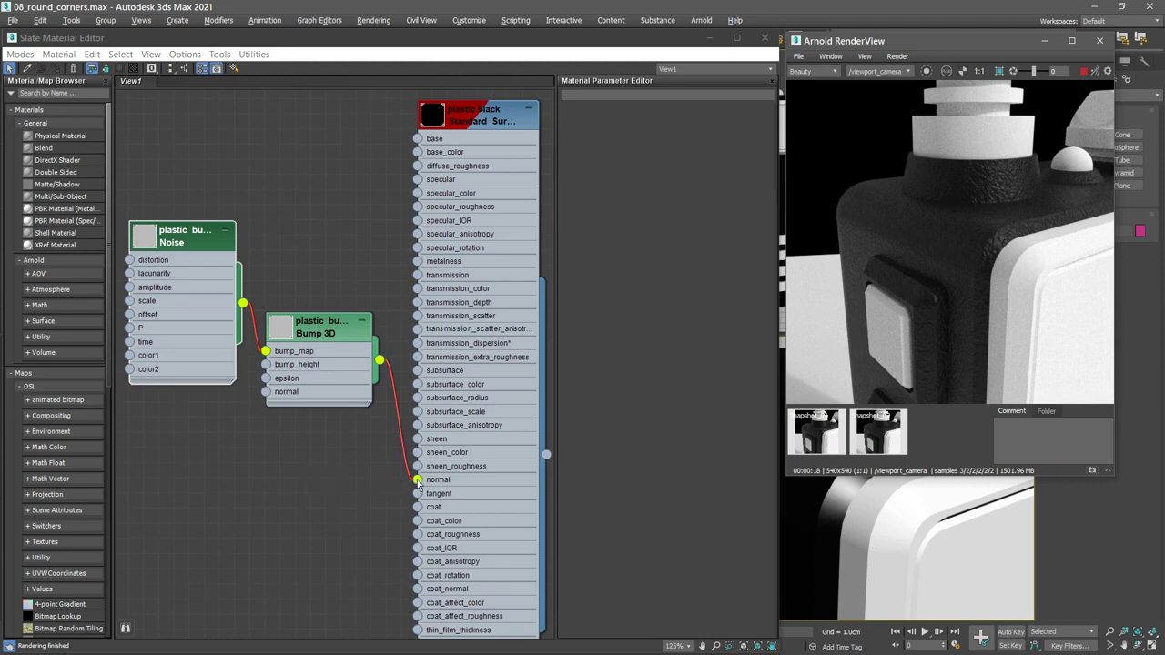
Replace the Bump 3D link on the black plastic's normal with a new Arnold Round Corners map.
drag(418, 485, 380, 484)
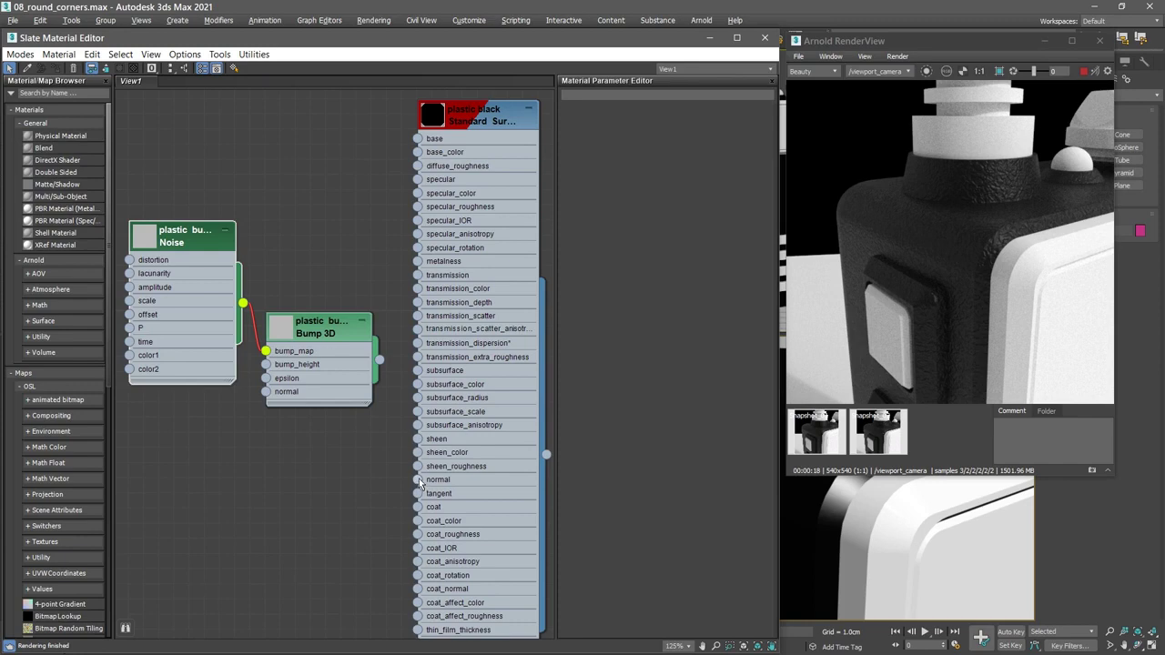
drag(313, 456, 314, 456)
mouse_move(348, 491)
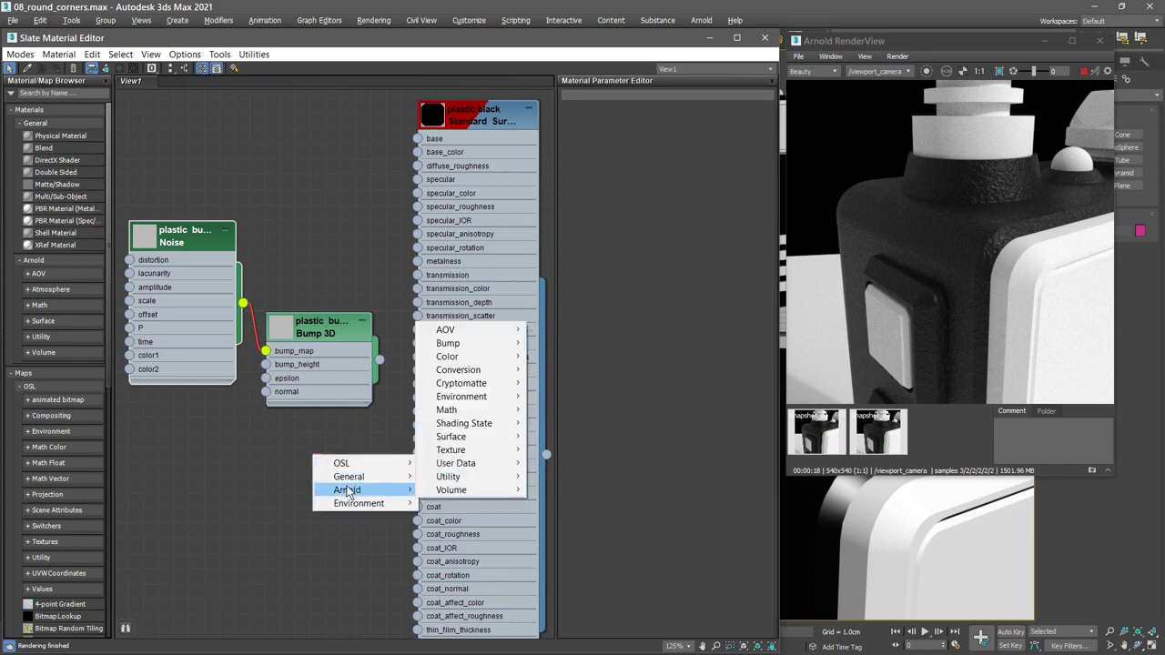
mouse_move(451, 348)
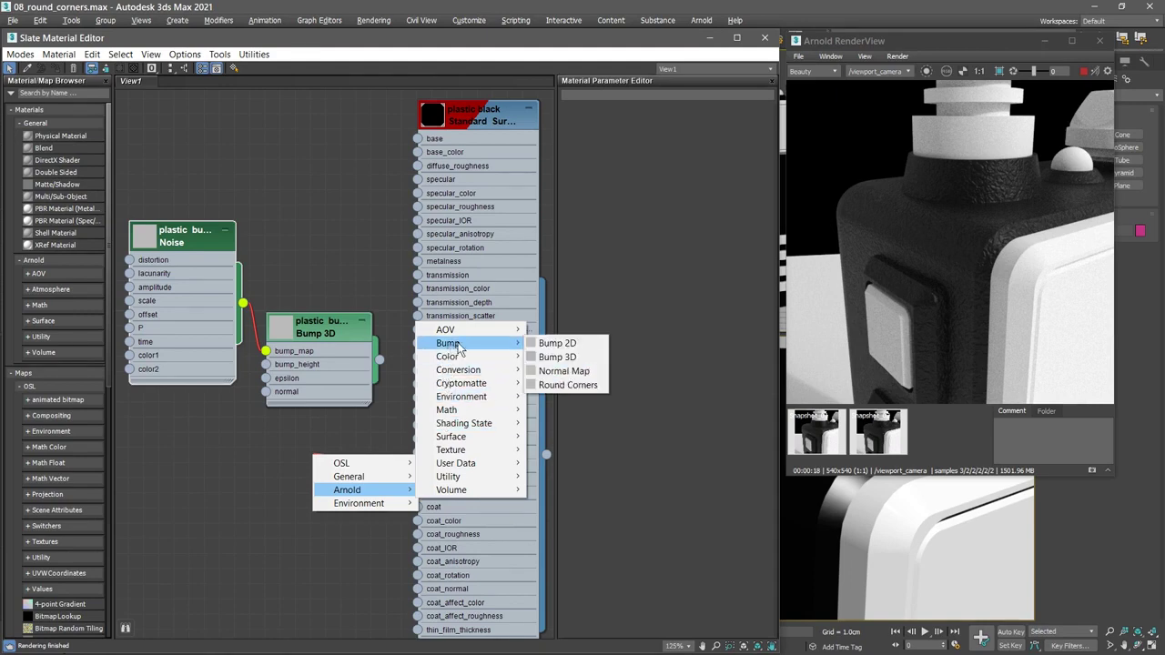
click(571, 390)
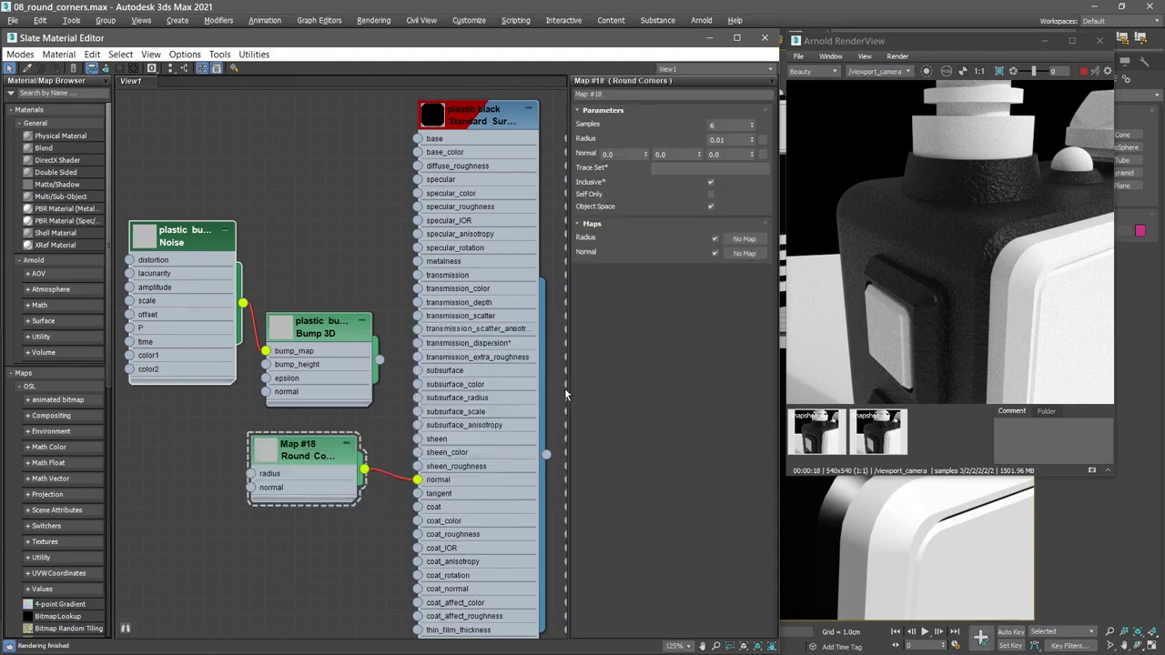
Rename Map #18 to 'round', re-render the rounded edges, and compare with the first snapshot.
click(630, 95)
text(round)
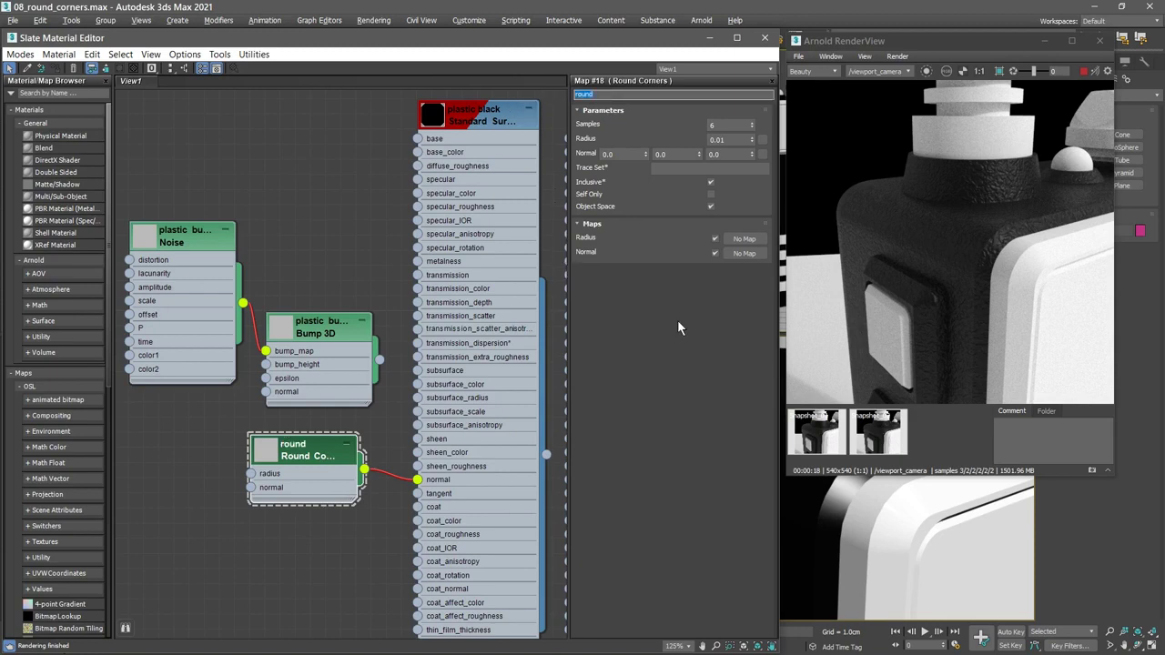
click(1096, 74)
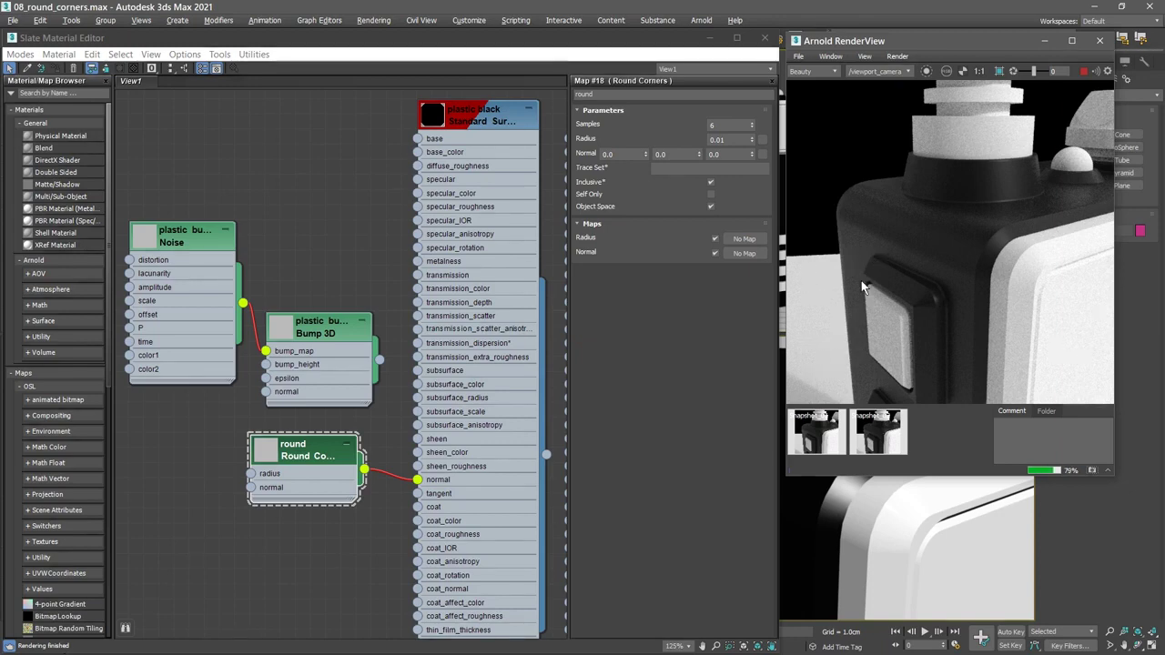
click(815, 438)
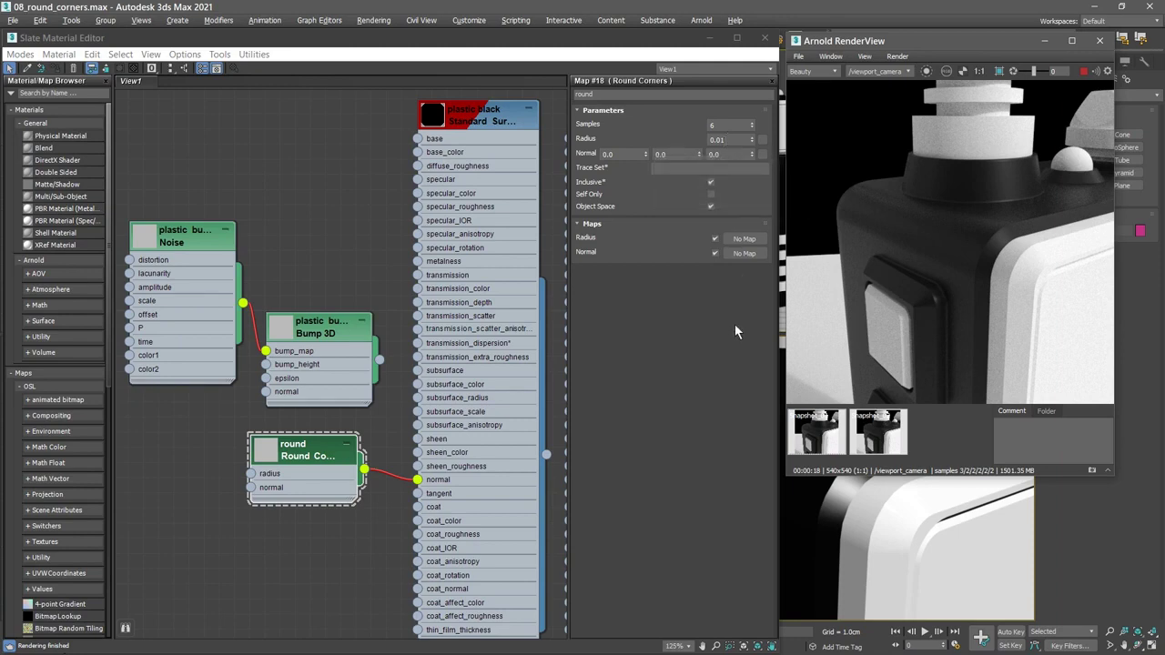
Try a Round Corners radius of 0.02 in the live render, then restore it to 0.01.
double_click(721, 138)
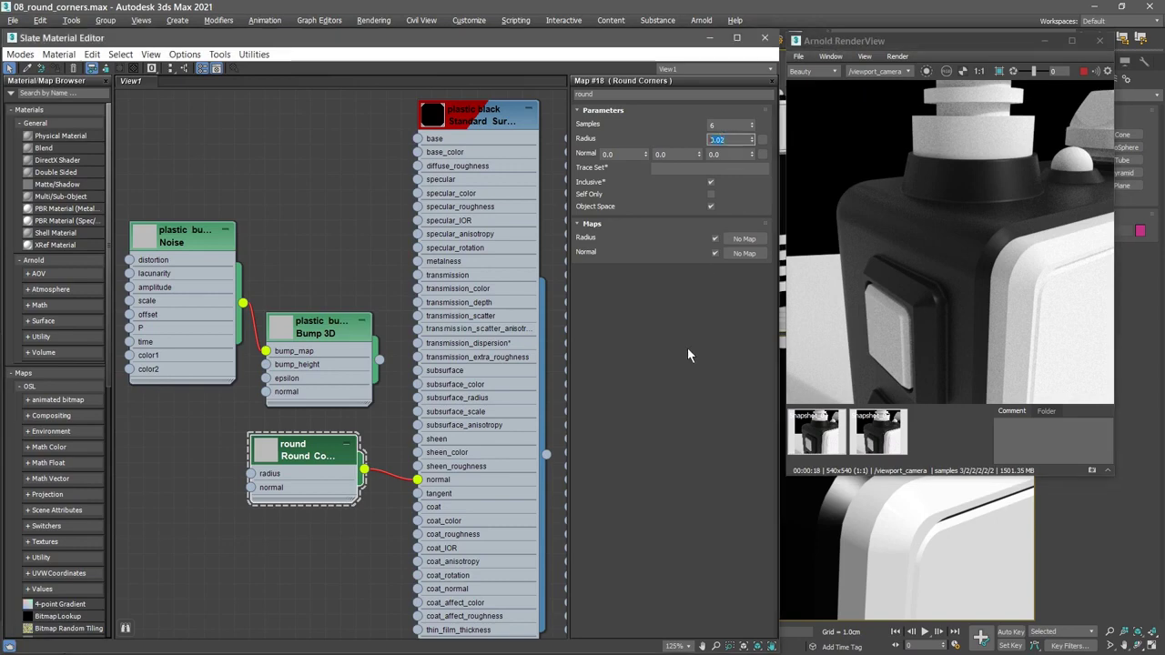
key(Return)
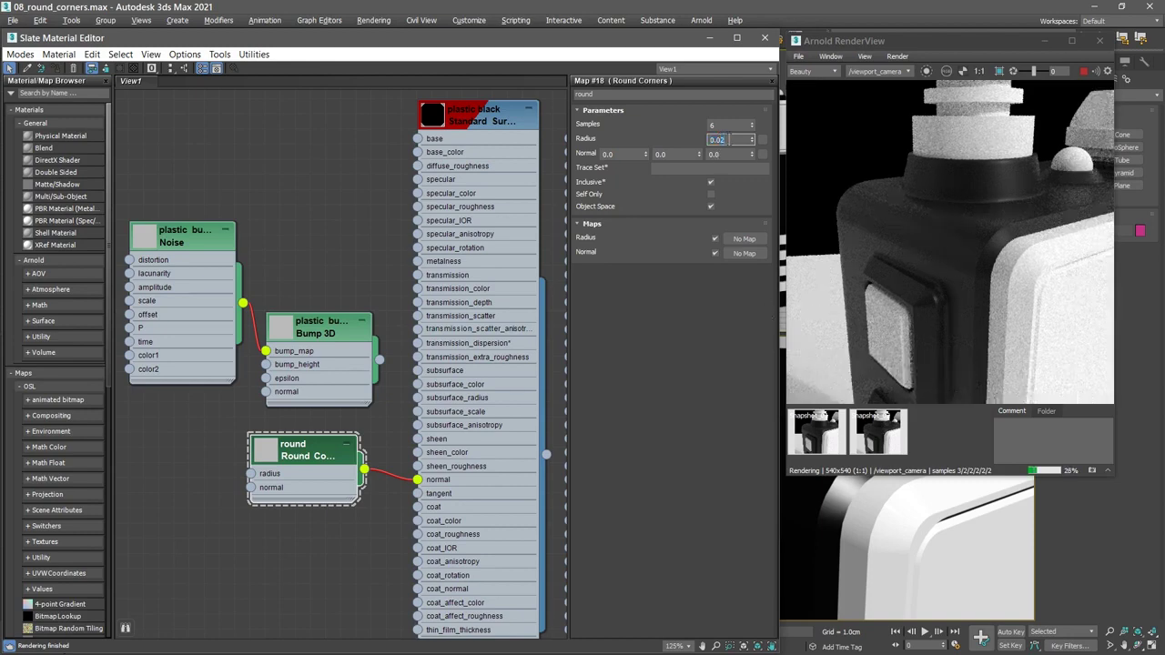
click(705, 335)
key(BackSpace)
text(1)
key(Return)
Lower the Round Corners samples step by step from 6 down to 0.
click(752, 128)
click(752, 128)
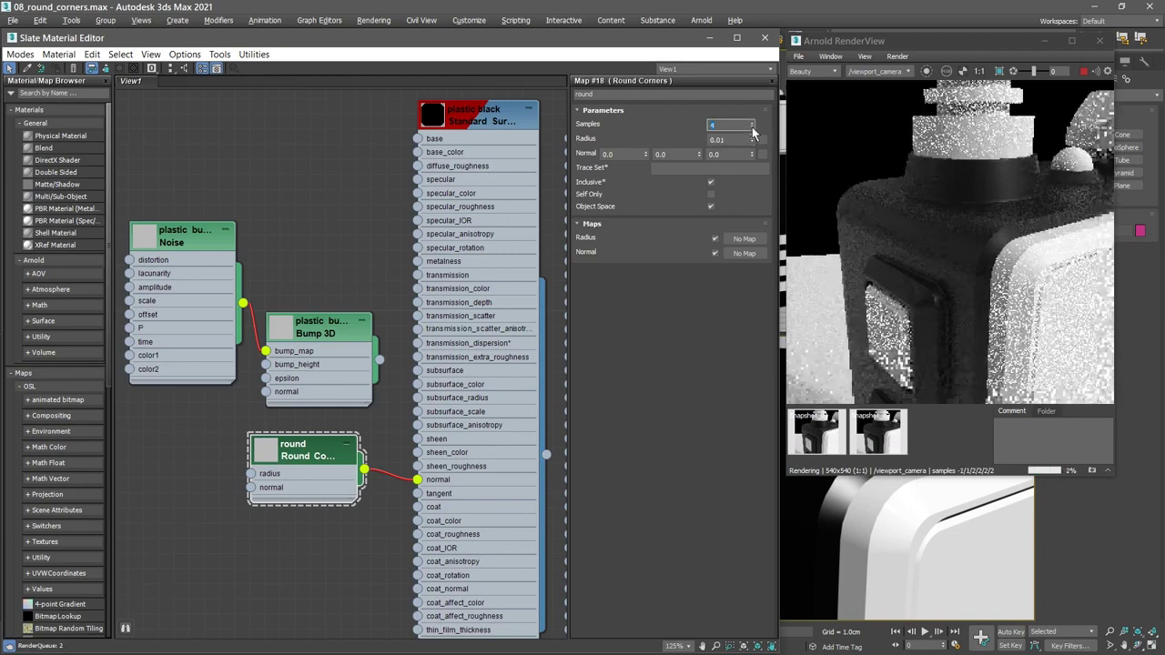
click(752, 128)
click(752, 128)
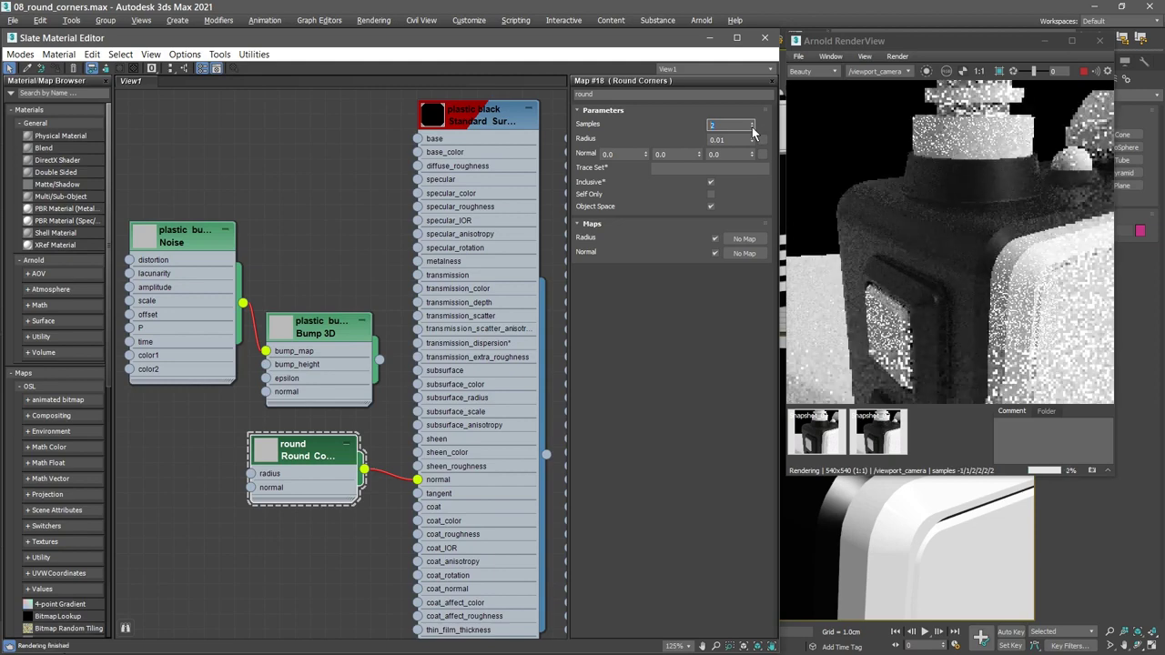
click(752, 128)
click(751, 128)
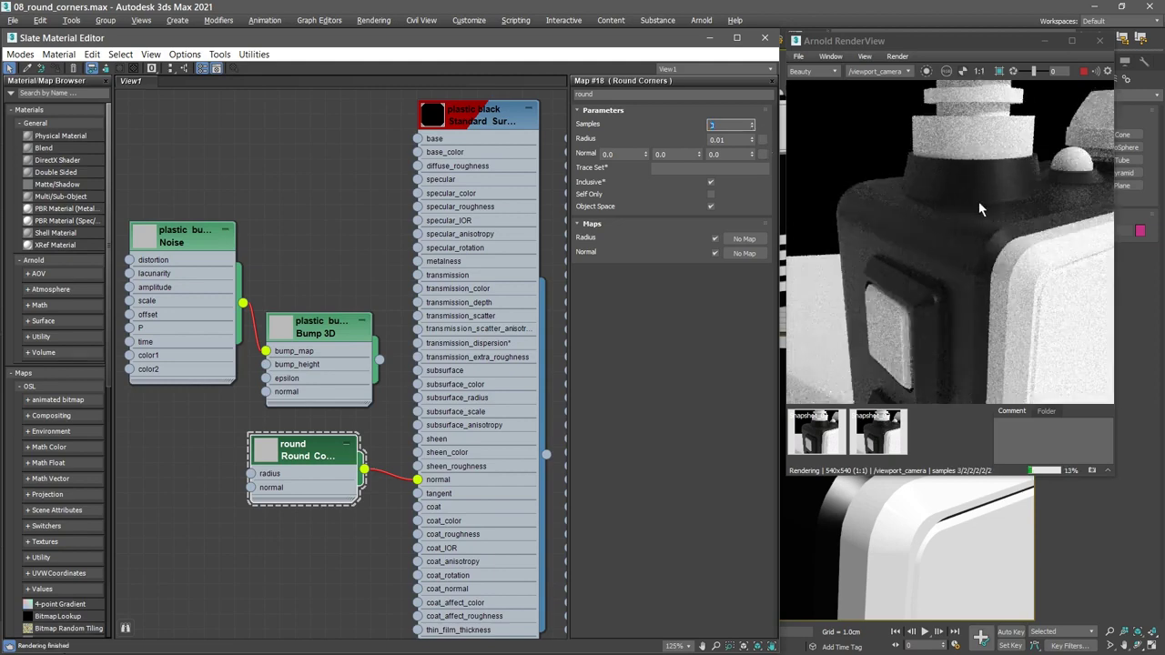
Region-render a zoomed-in close-up of the dark filleted edge in Arnold RenderView.
click(998, 71)
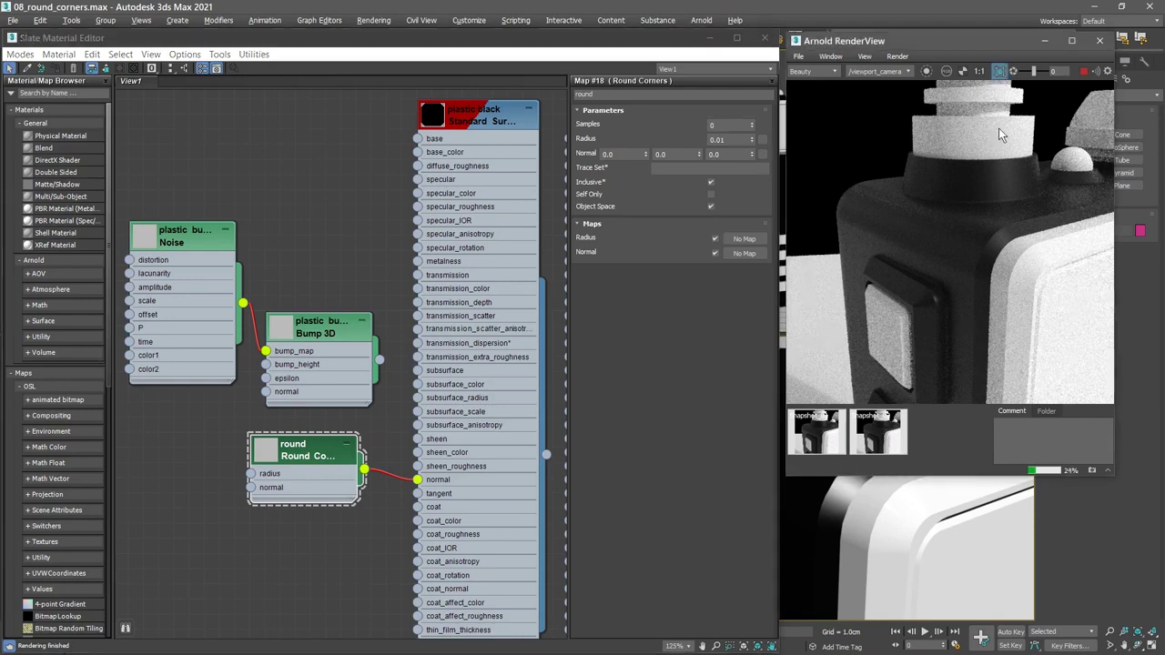
drag(973, 224, 1030, 214)
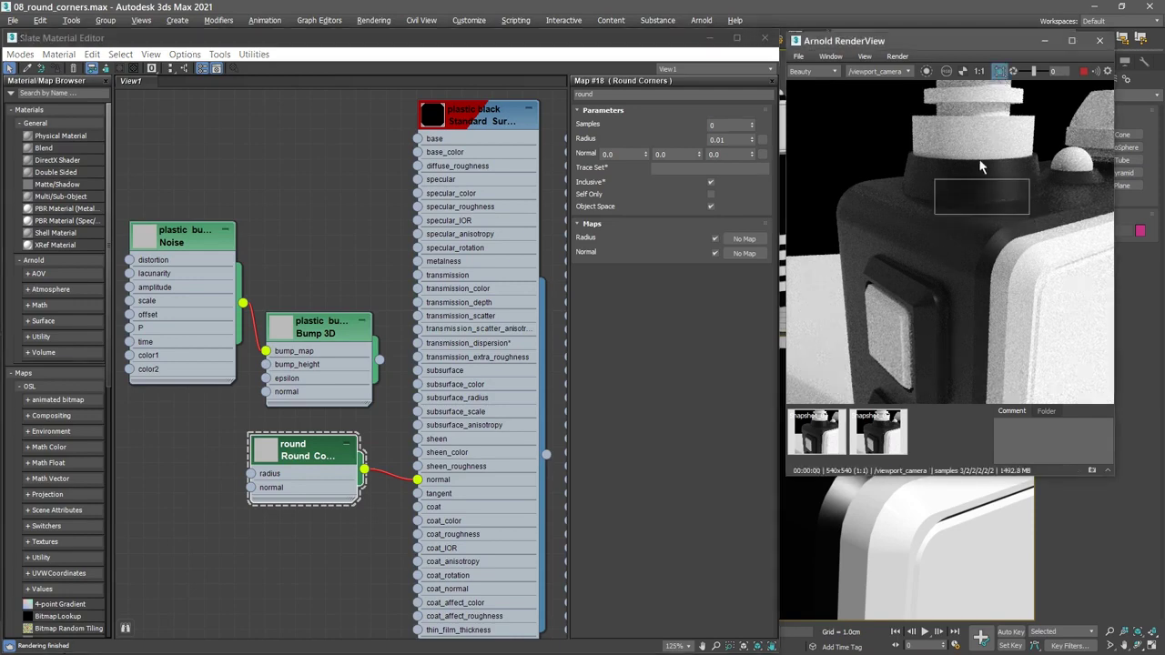
scroll(997, 243, up, 3)
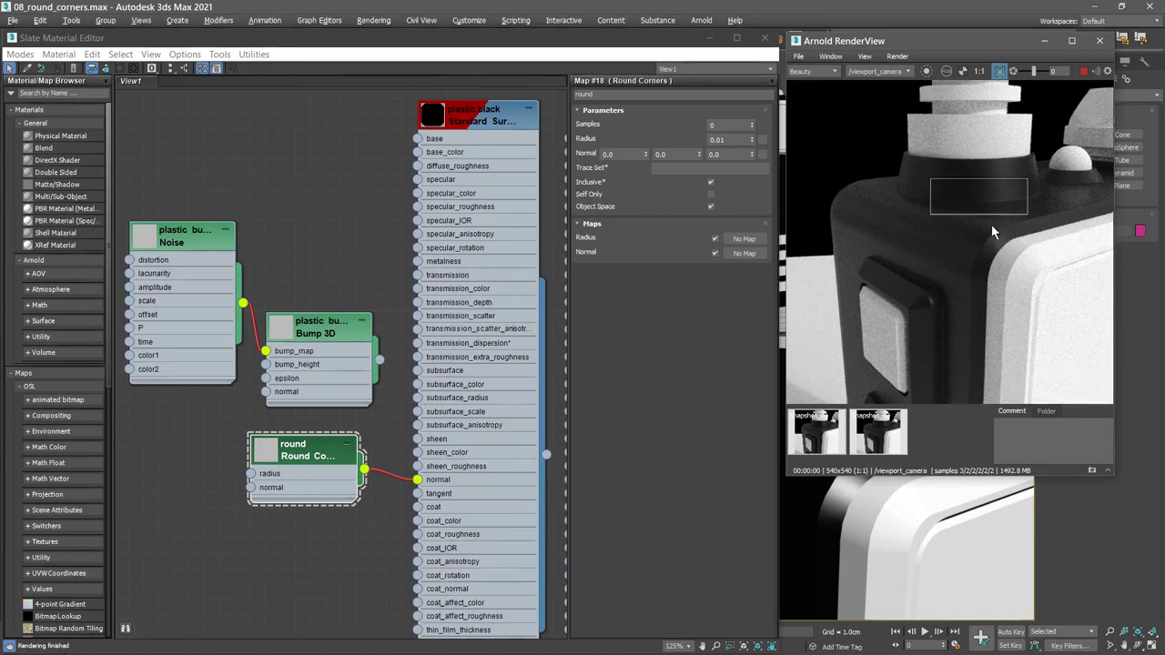
scroll(988, 231, up, 2)
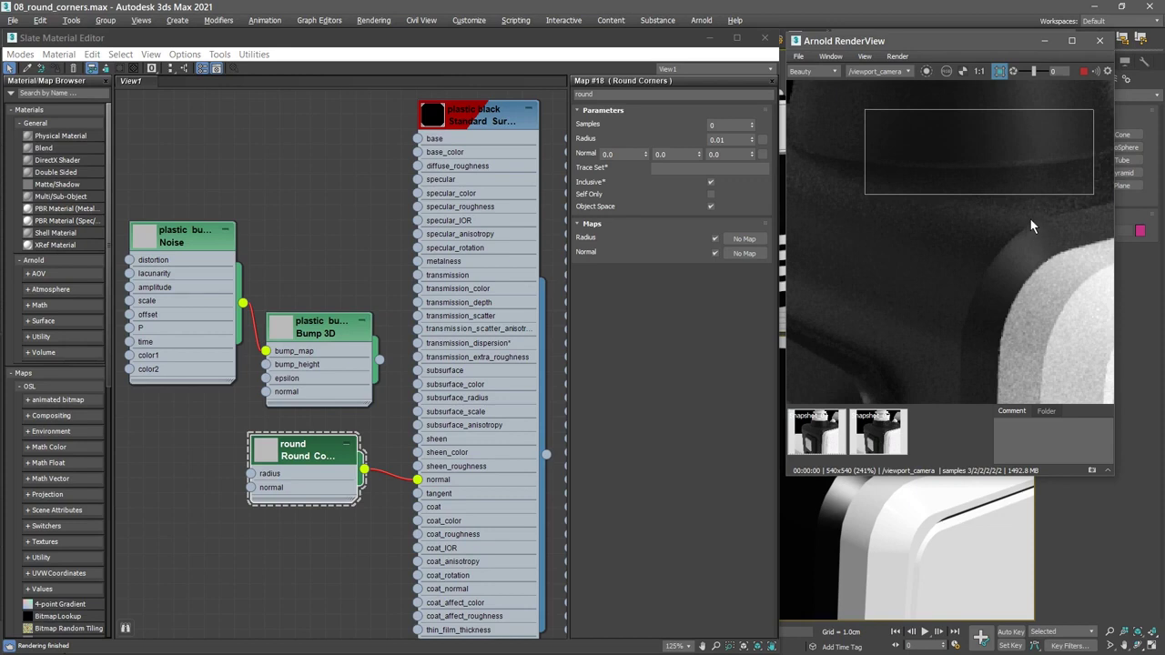
middle_drag(1030, 227, 1008, 271)
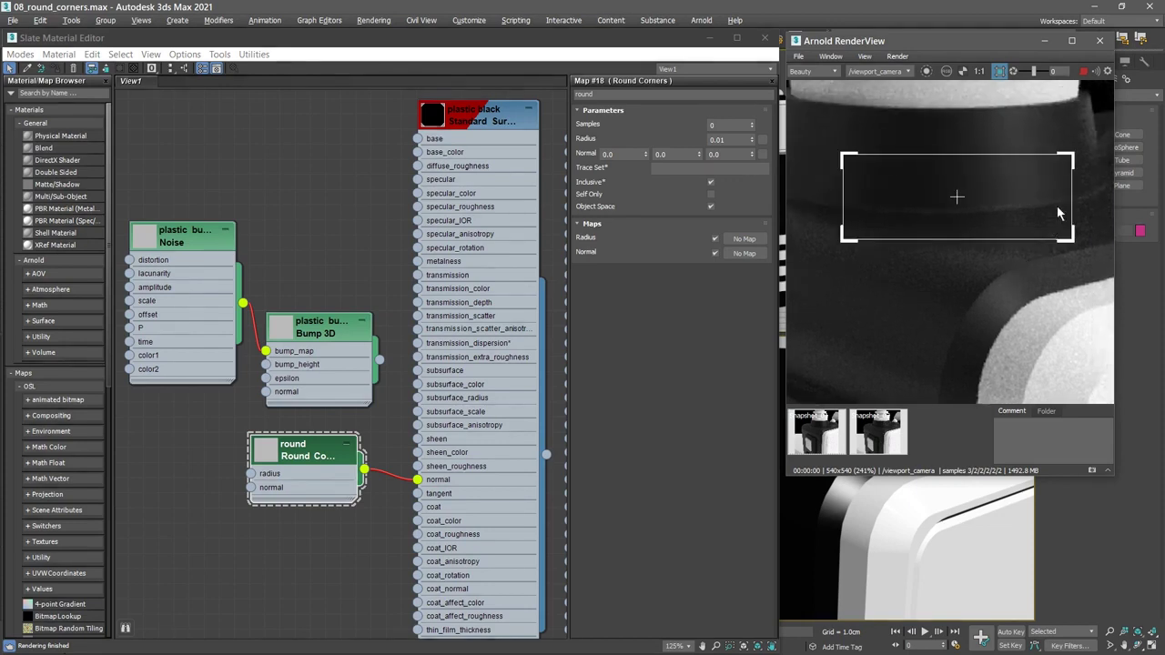
click(1036, 227)
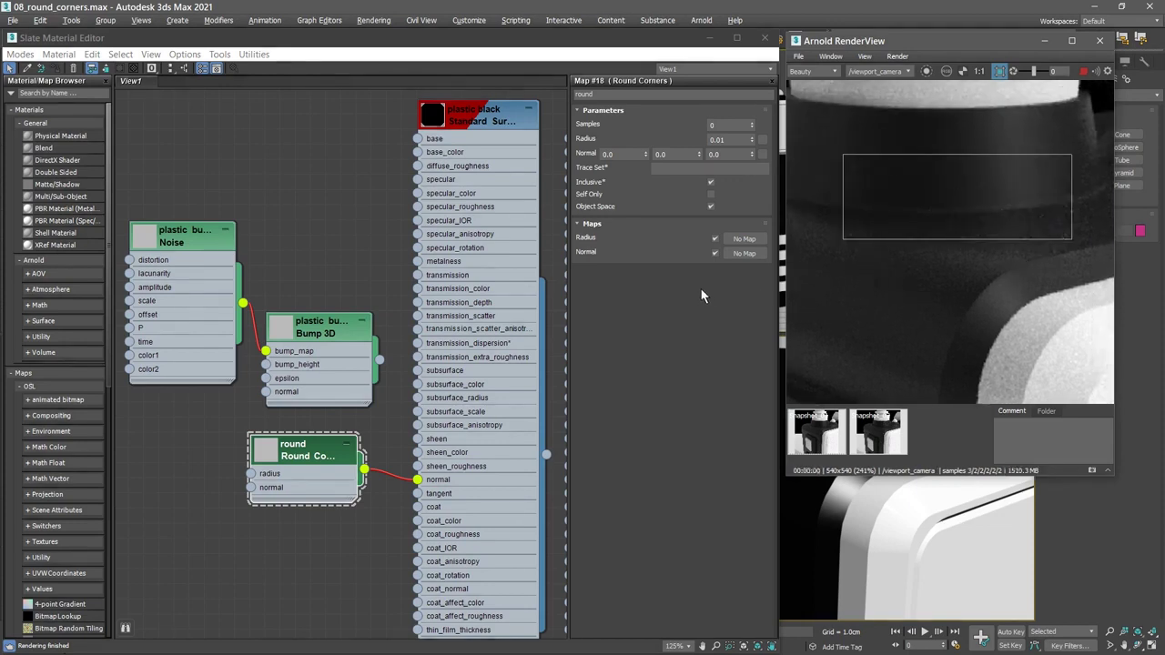
Raise the Round Corners samples up to 5, then settle them at 3.
click(752, 124)
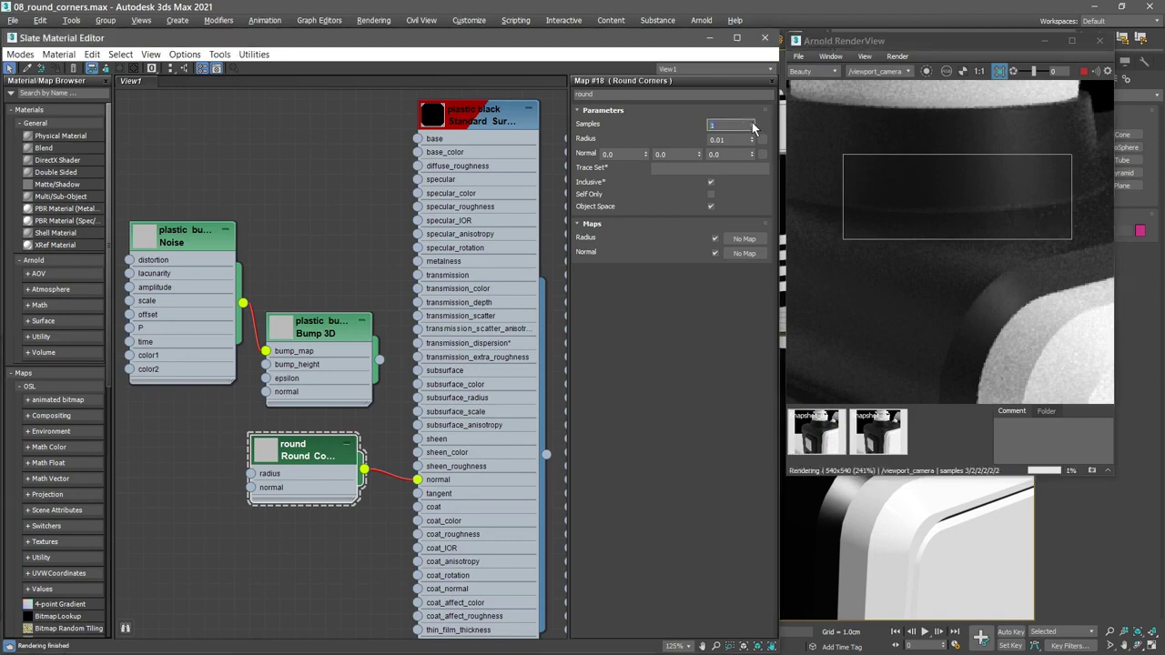
click(752, 122)
click(752, 122)
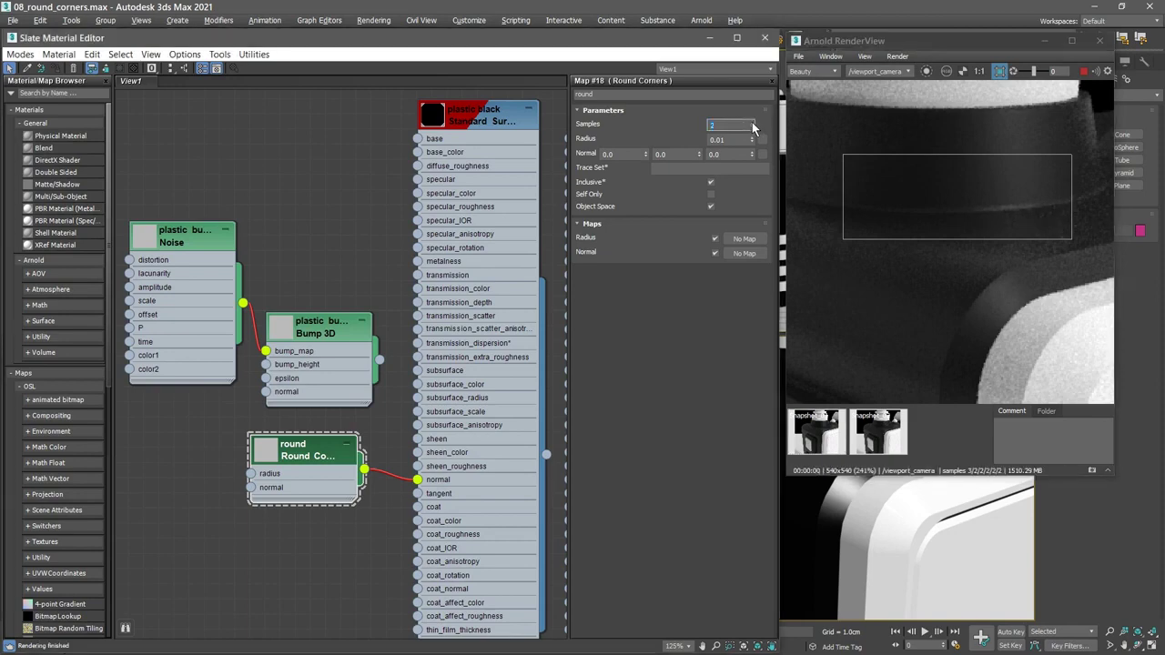
click(752, 122)
click(752, 122)
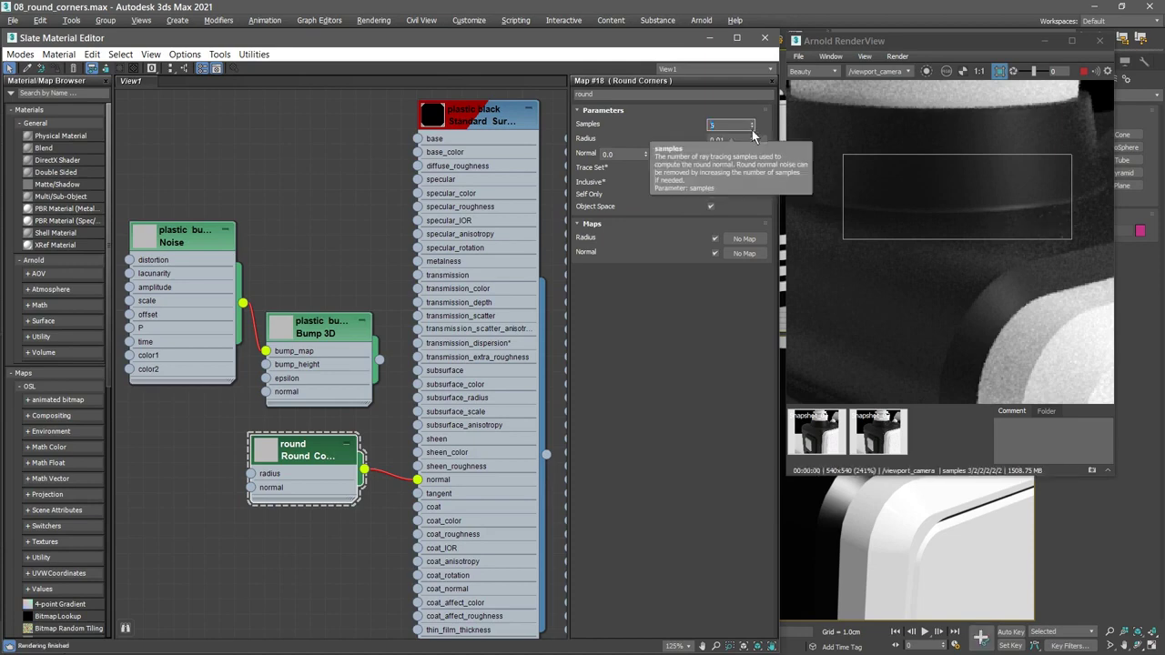
click(753, 128)
click(753, 128)
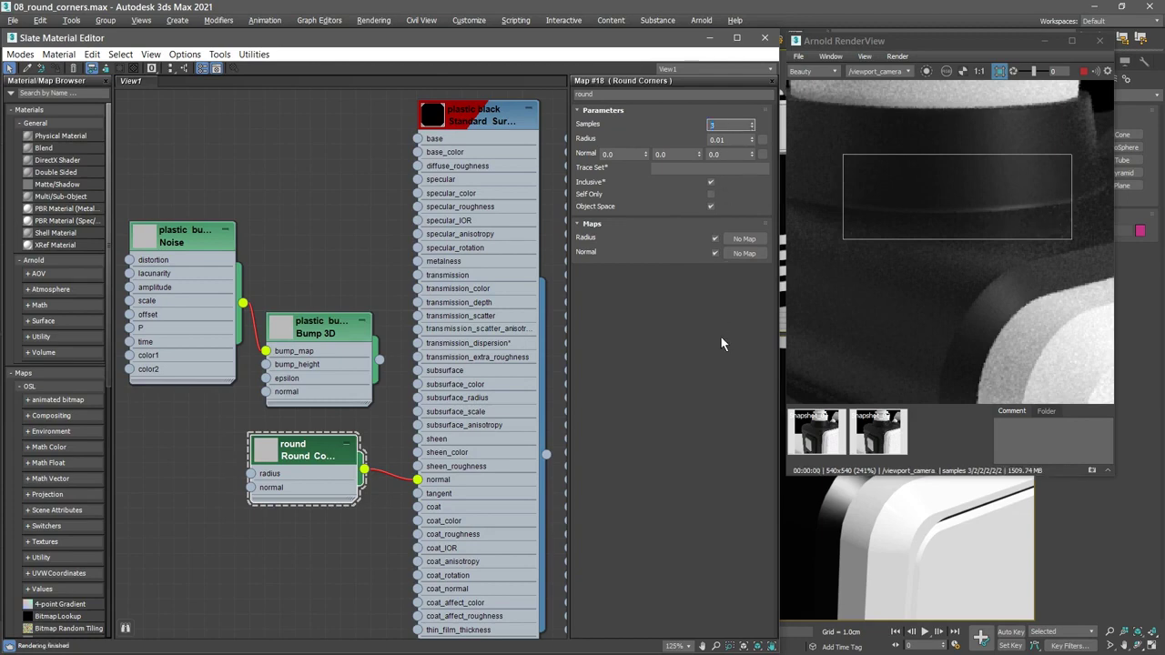
Show the Arnold RenderView image at 1:1 real size.
click(978, 72)
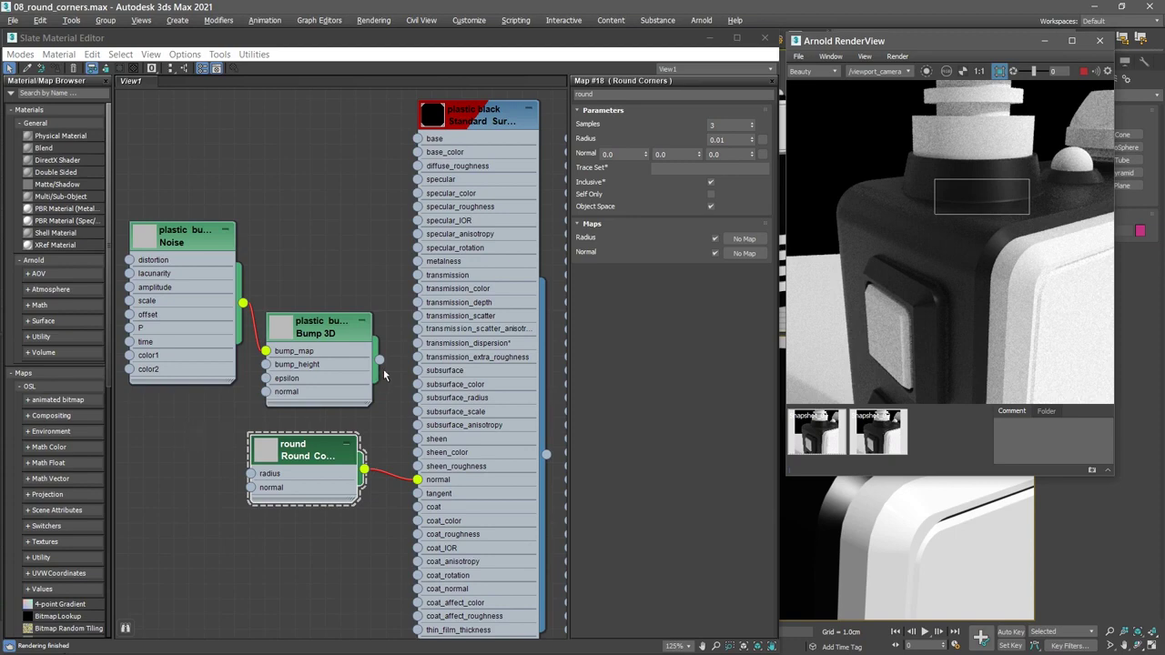
Wire Bump 3D into the plastic's normal and reconnect Round Corners into Bump 3D's normal input.
drag(379, 359, 417, 480)
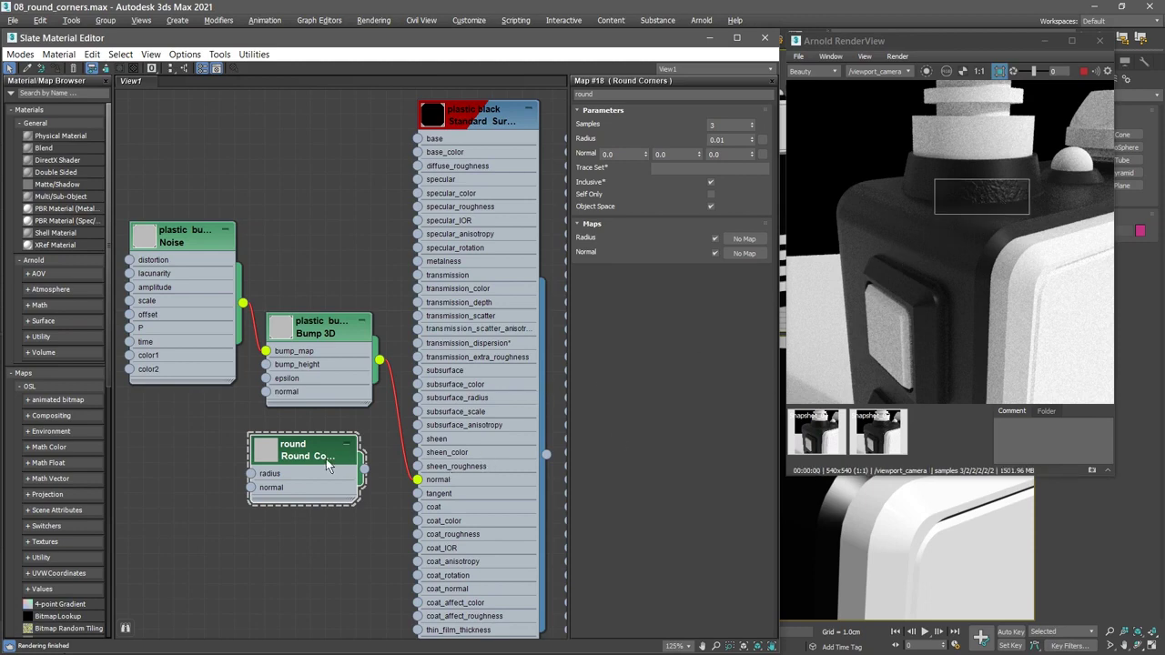
drag(326, 459, 268, 396)
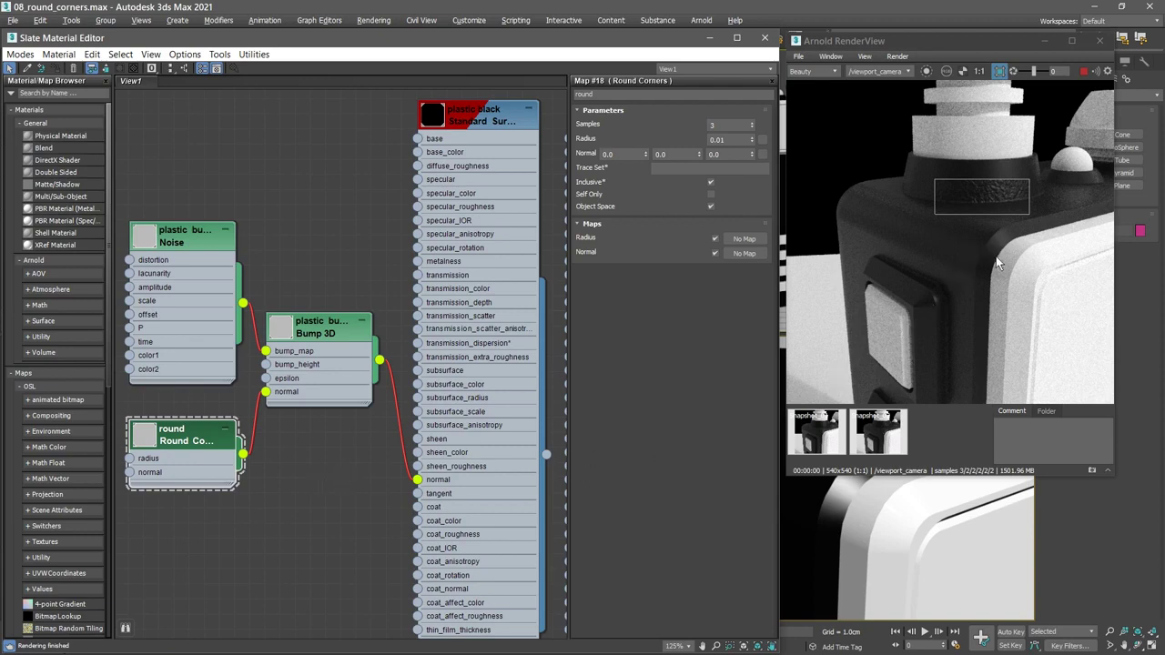
scroll(1020, 241, up, 5)
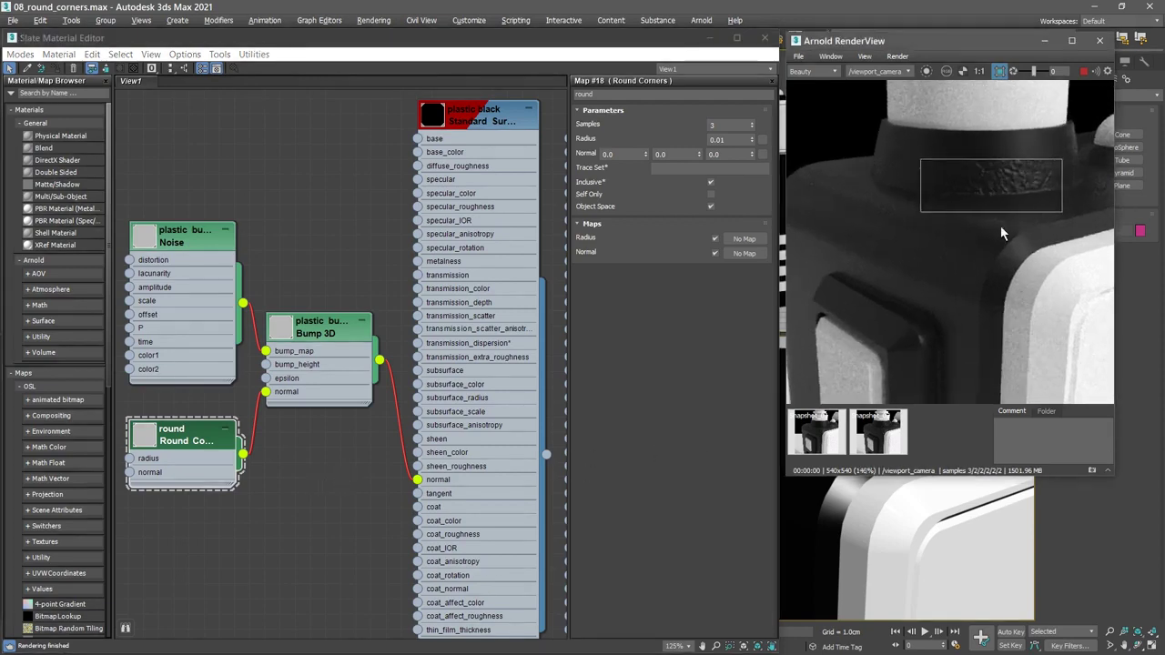
middle_drag(1045, 229, 994, 264)
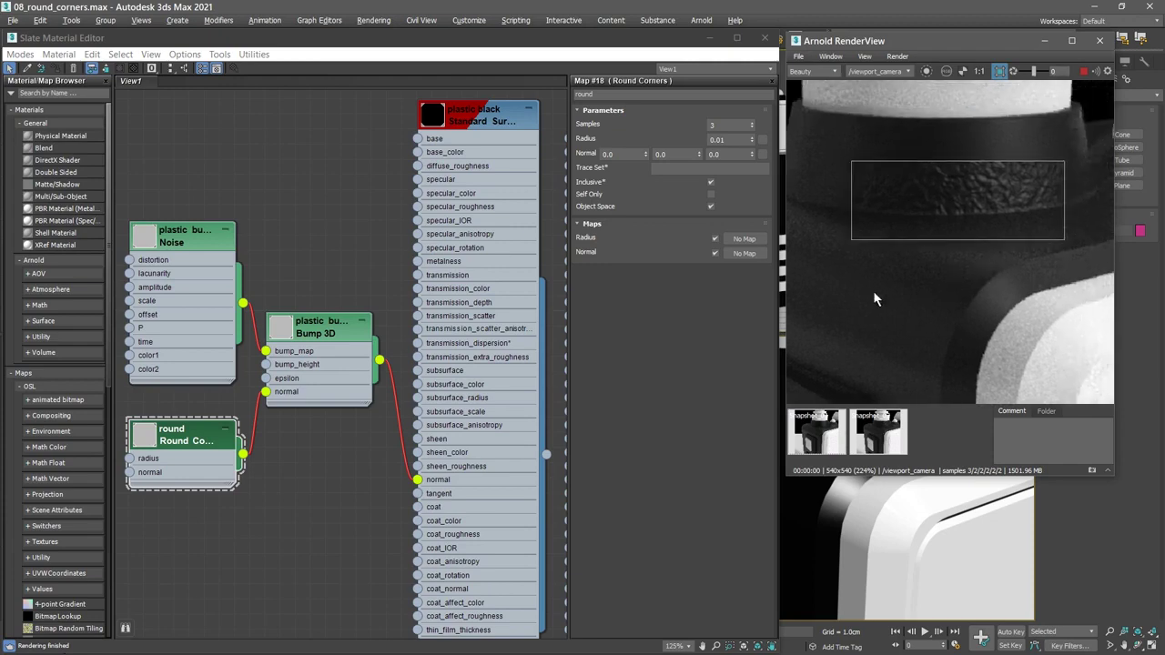
click(262, 403)
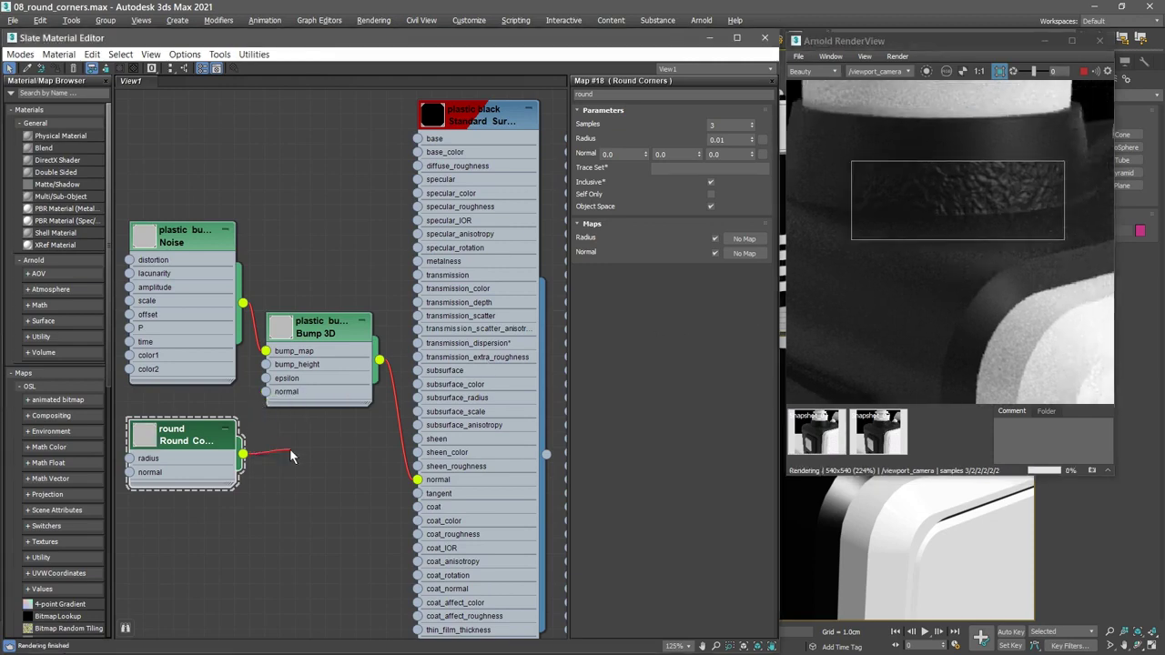
key(Delete)
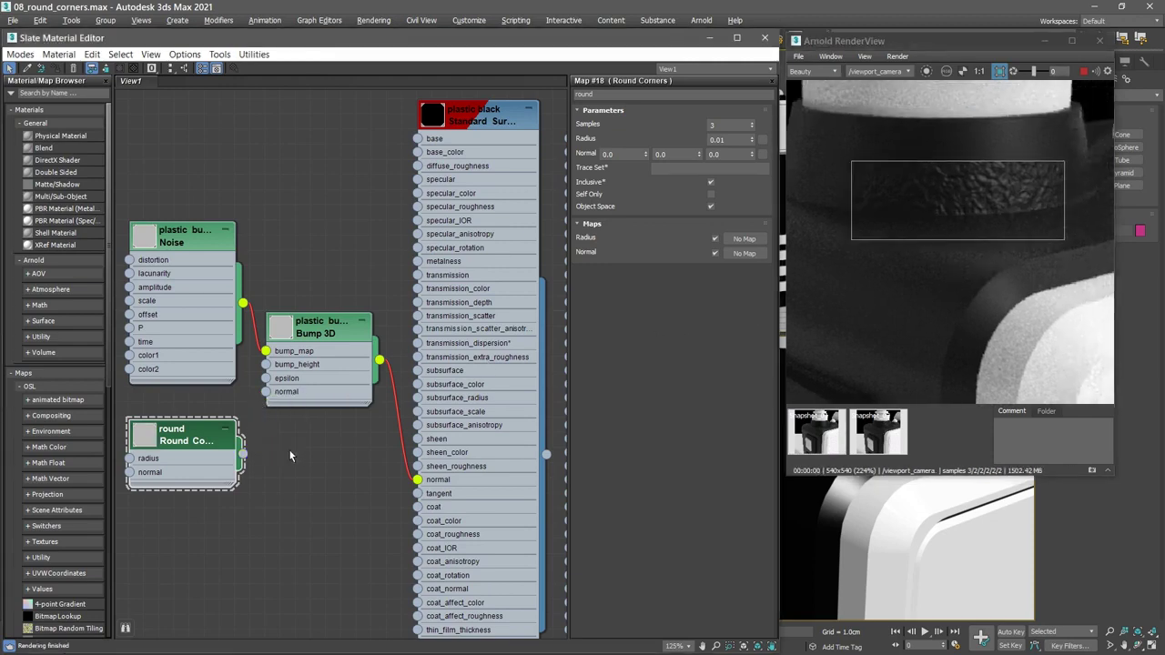
drag(243, 453, 265, 391)
Zoom out and turn off Region Render for a full-frame render of bump plus rounded edges.
scroll(994, 100, down, 4)
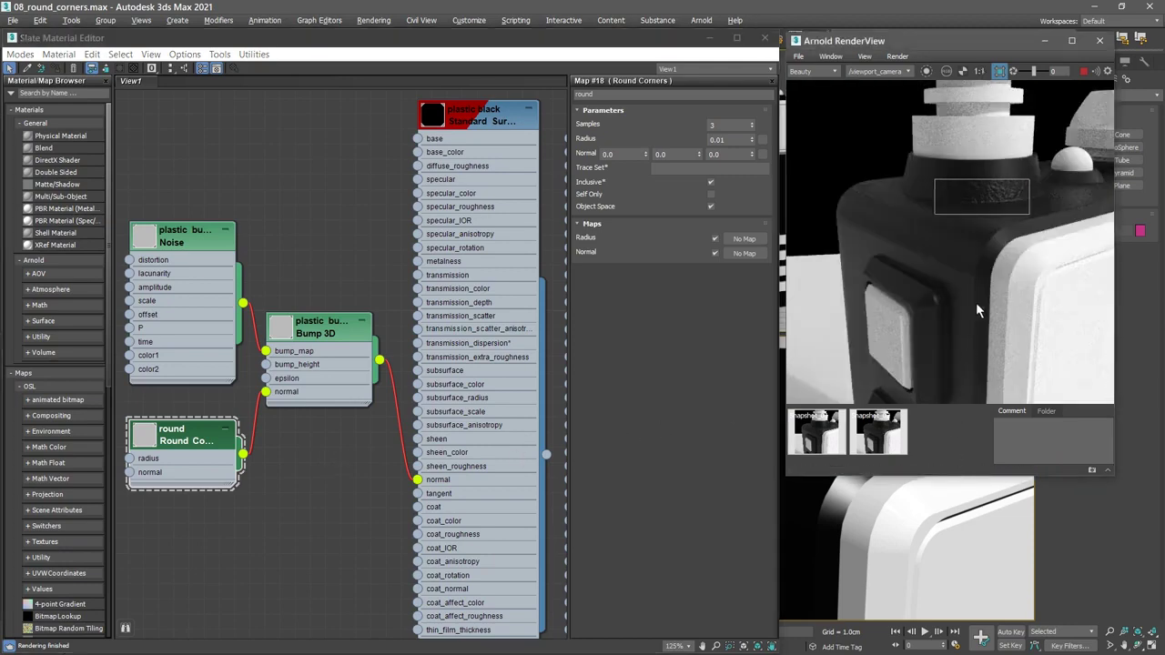
click(999, 71)
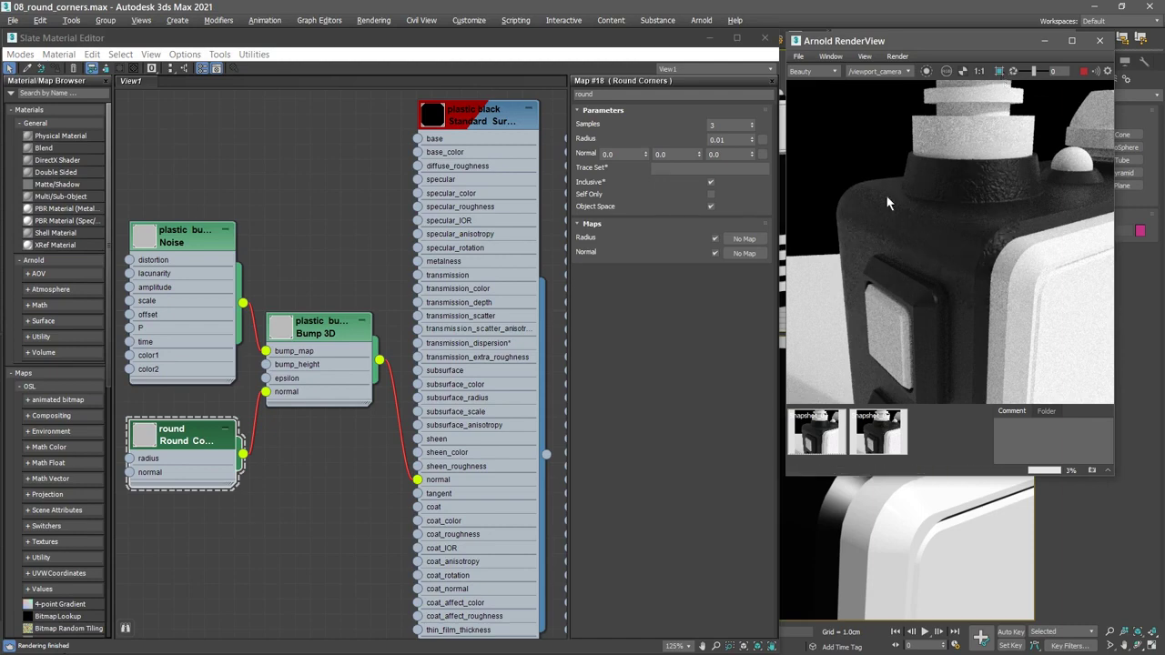